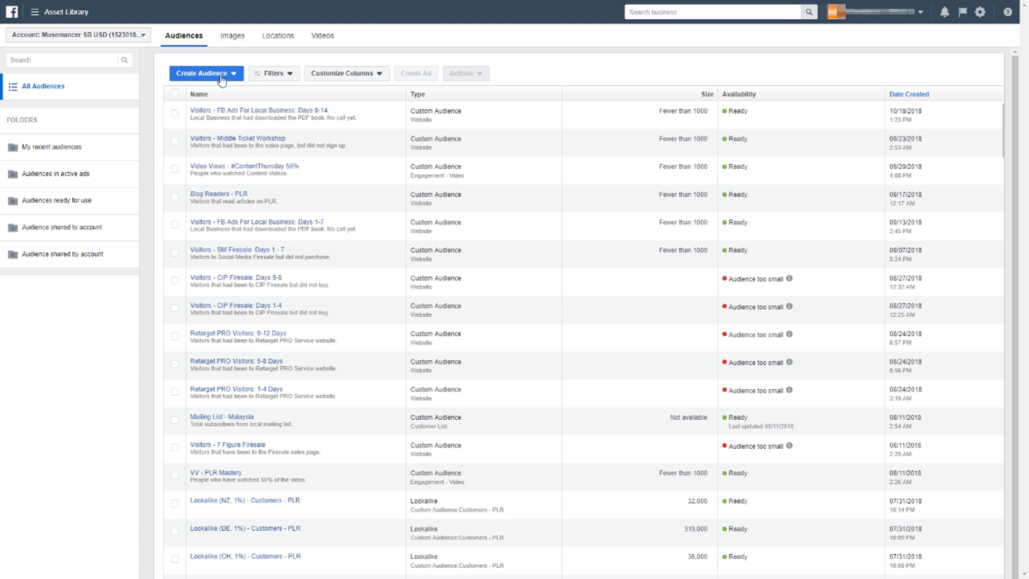
Step: Start a new custom audience based on a customer file, adding customers from your own file or pasted data
left_click(222, 78)
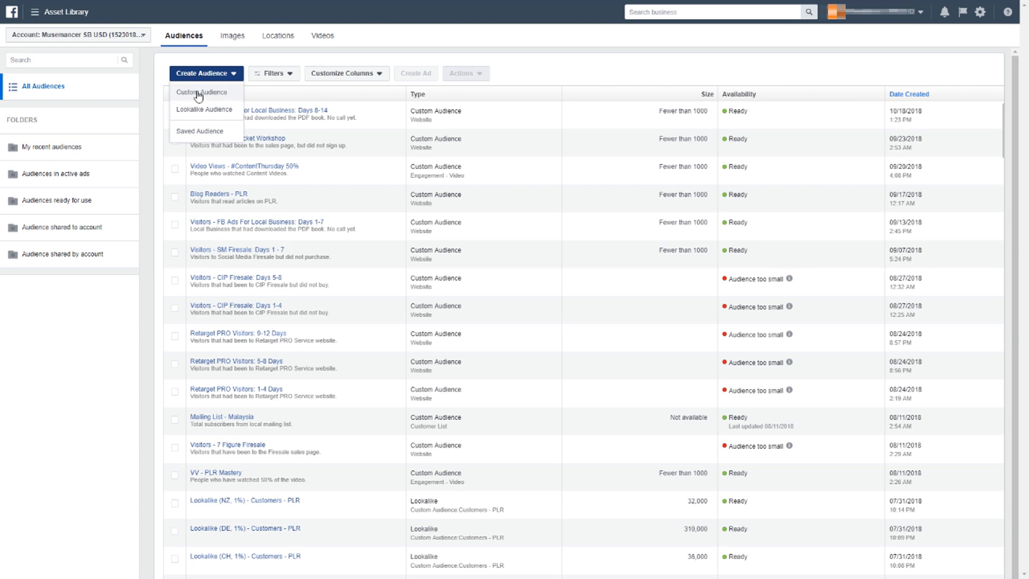
left_click(197, 92)
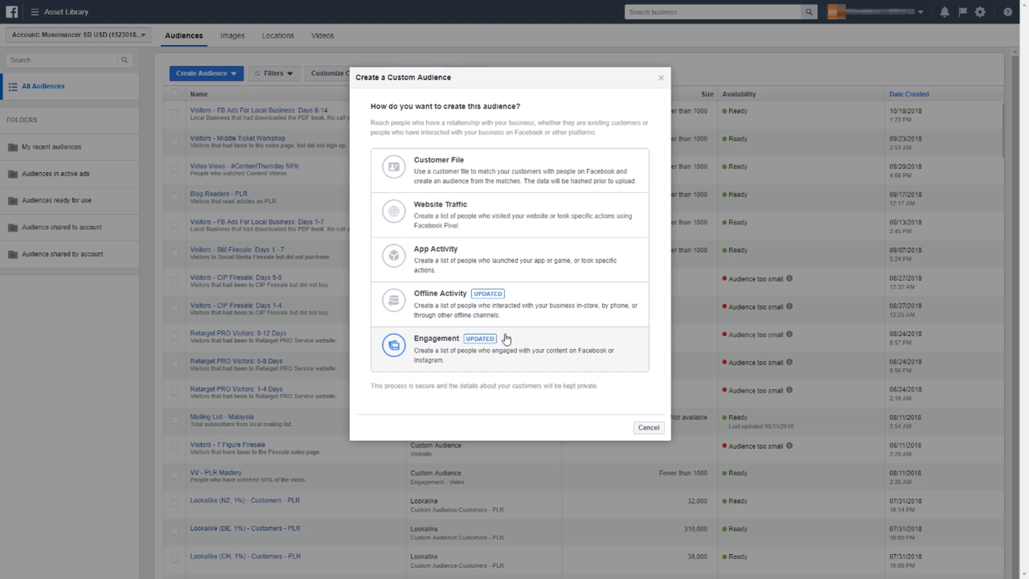
left_click(469, 170)
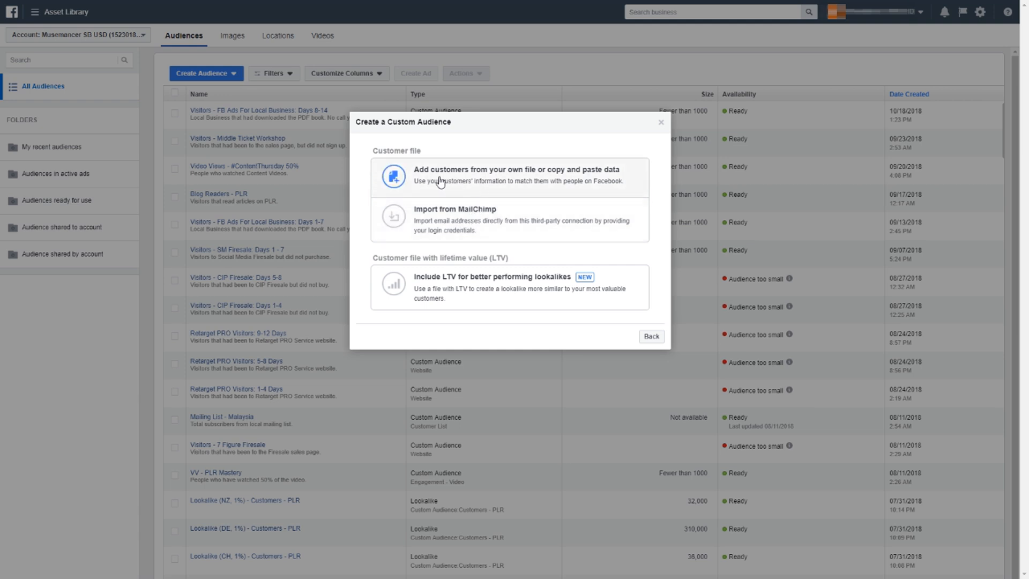
left_click(482, 185)
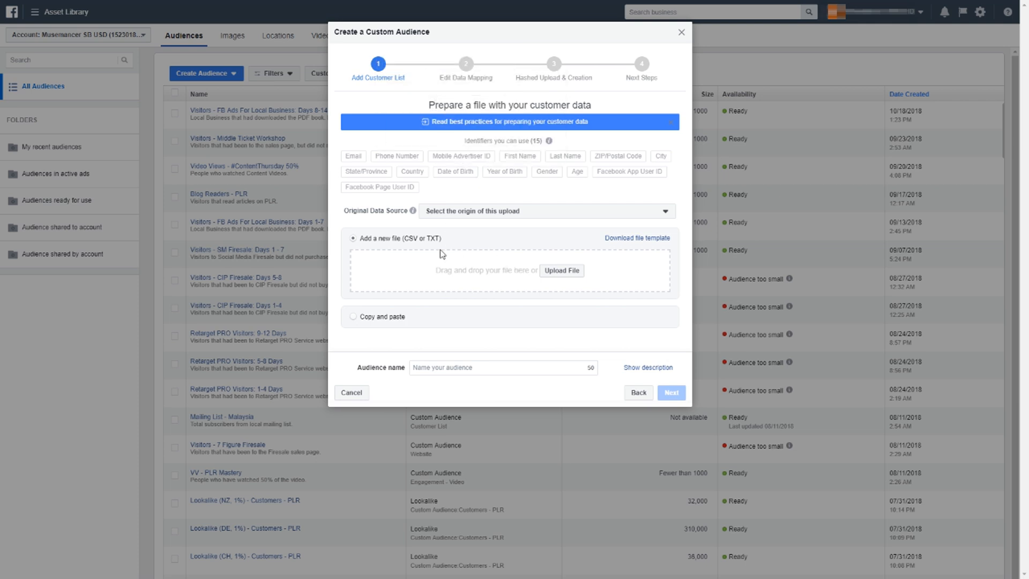
Step: Upload the CSV file 5bda9d3f-3280-45cb-9ce1-7e460a8000a1 from the Desktop as the customer data
left_click(558, 272)
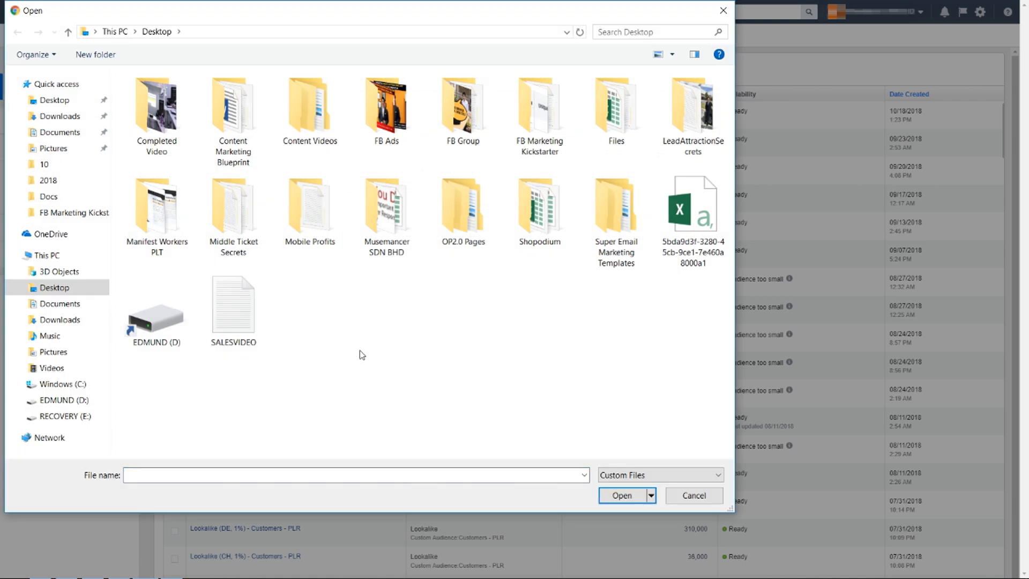
left_click(689, 243)
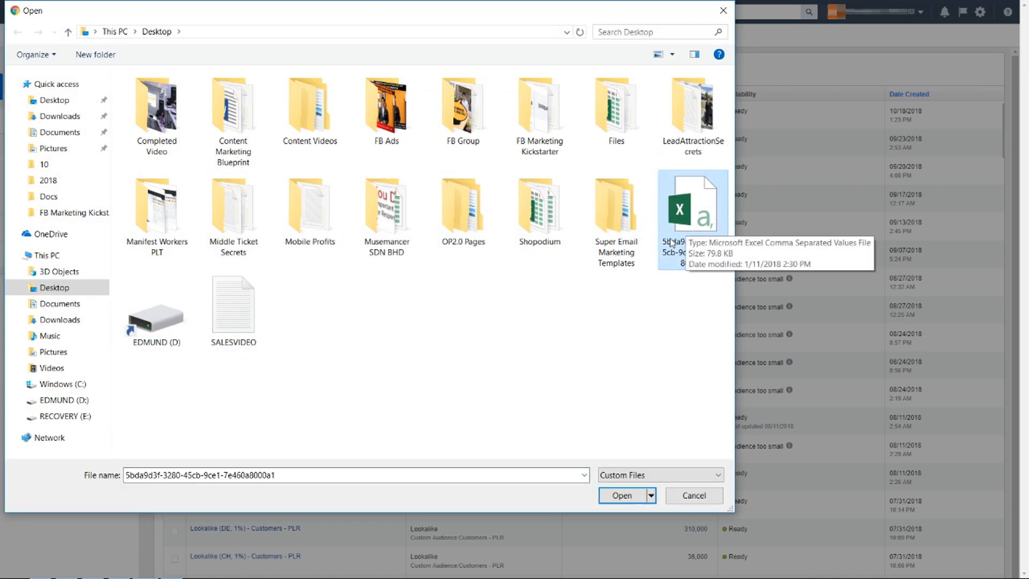
double_click(702, 221)
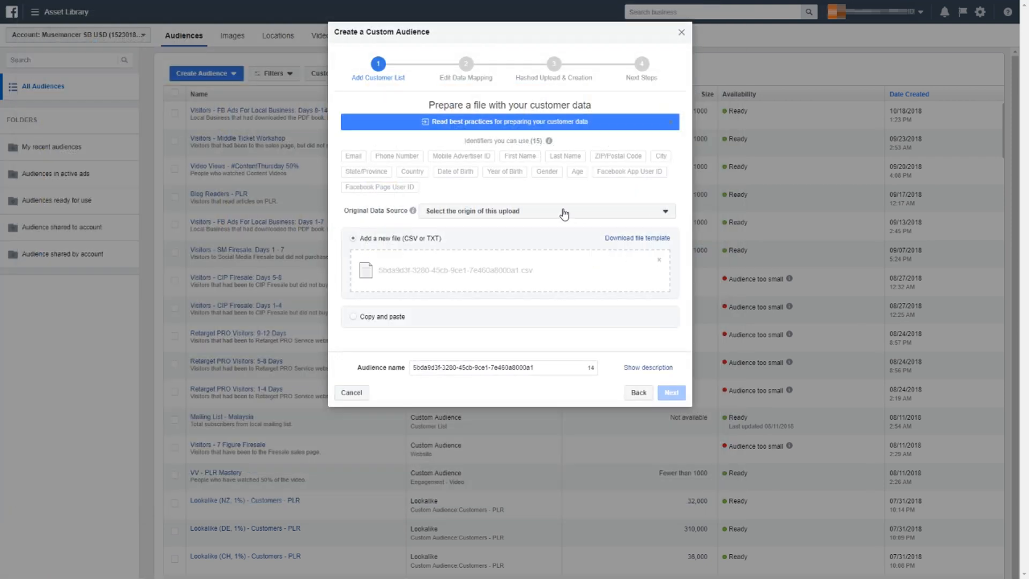
Step: Replace the audience name with "Subscribers - FB Ads Local"
left_click_drag(538, 370, 414, 392)
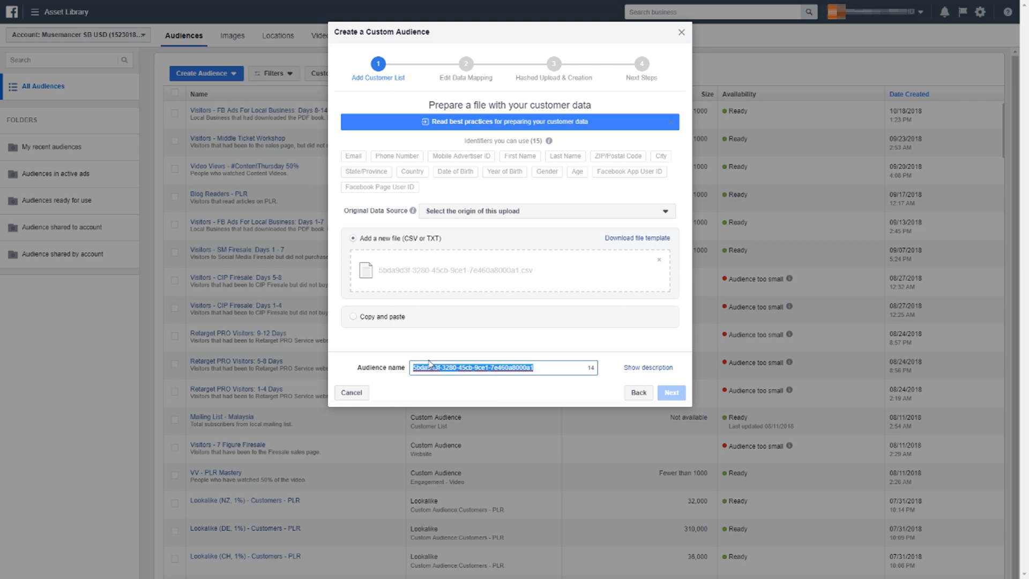
key("BackSpace")
type("Subscrier")
key("BackSpace")
key("BackSpace")
type("bers - FB Ads Local")
Step: Add the audience description "People that subscribed to FB Ads Local (Malaysia)."
left_click(631, 369)
left_click(532, 392)
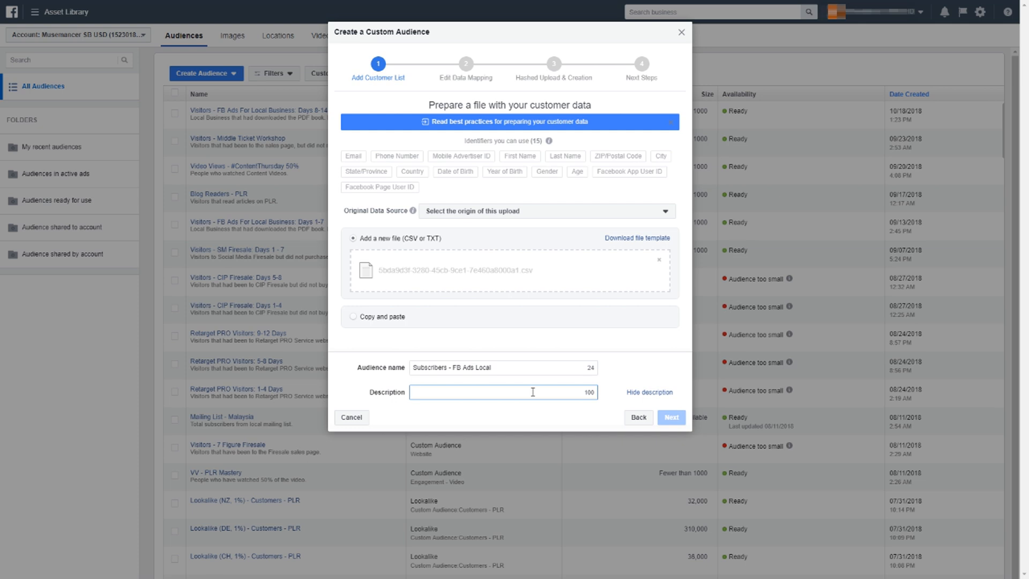
type("People that subscribed to FB Ads Local (Malaysia).")
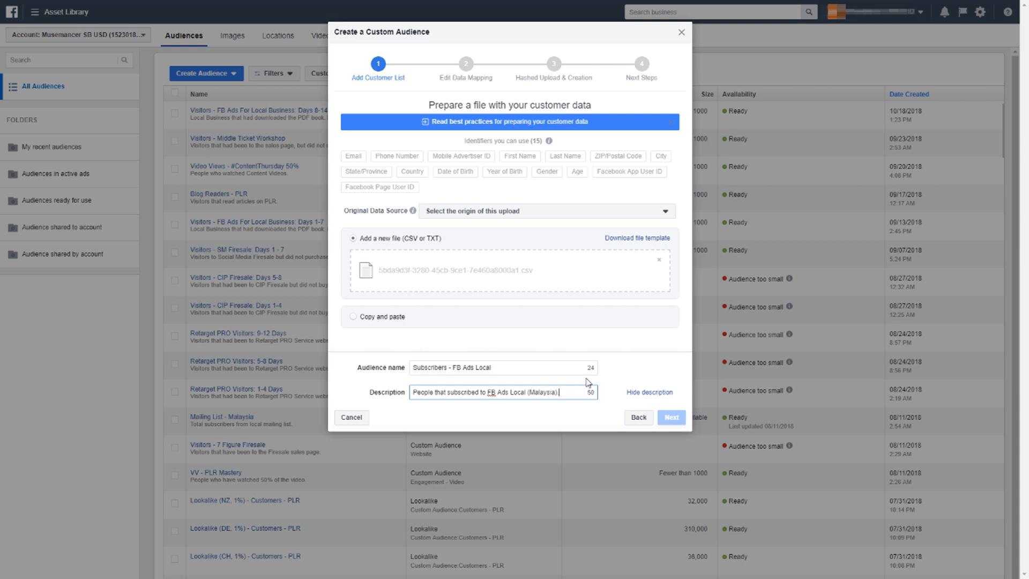
left_click(625, 365)
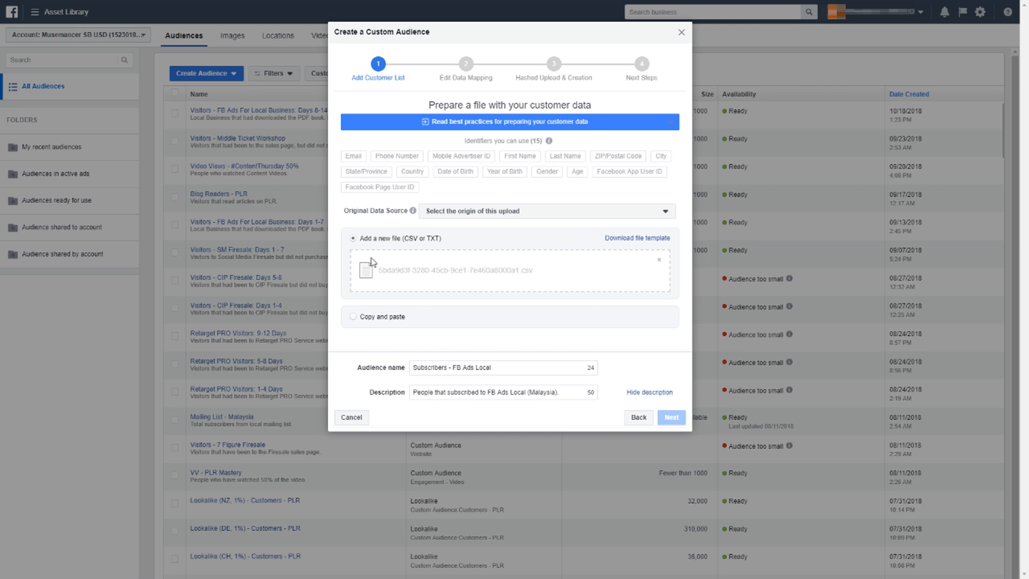
Step: Set the original data source to Directly from customers and proceed to the data mapping
left_click(454, 214)
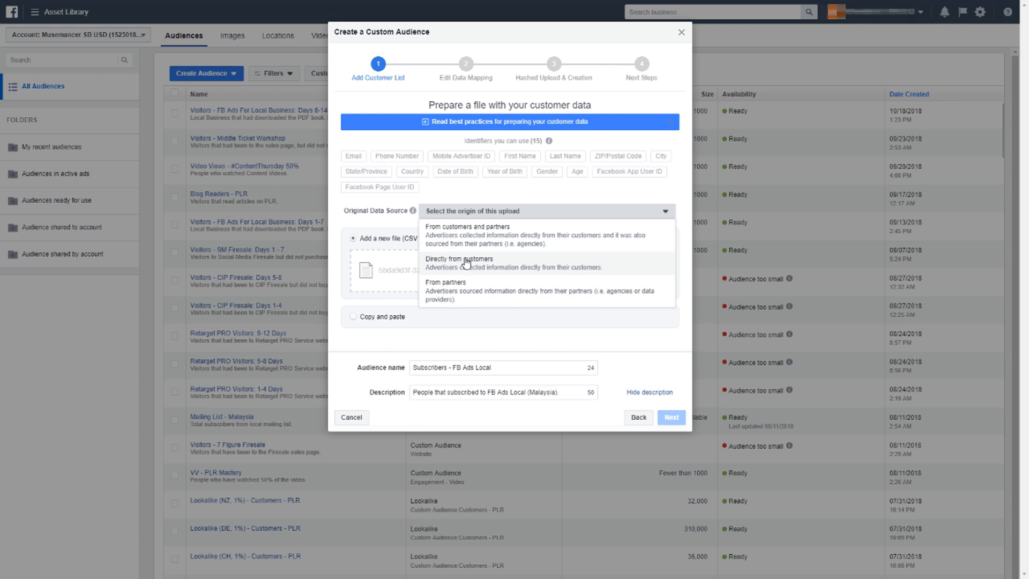
left_click(466, 263)
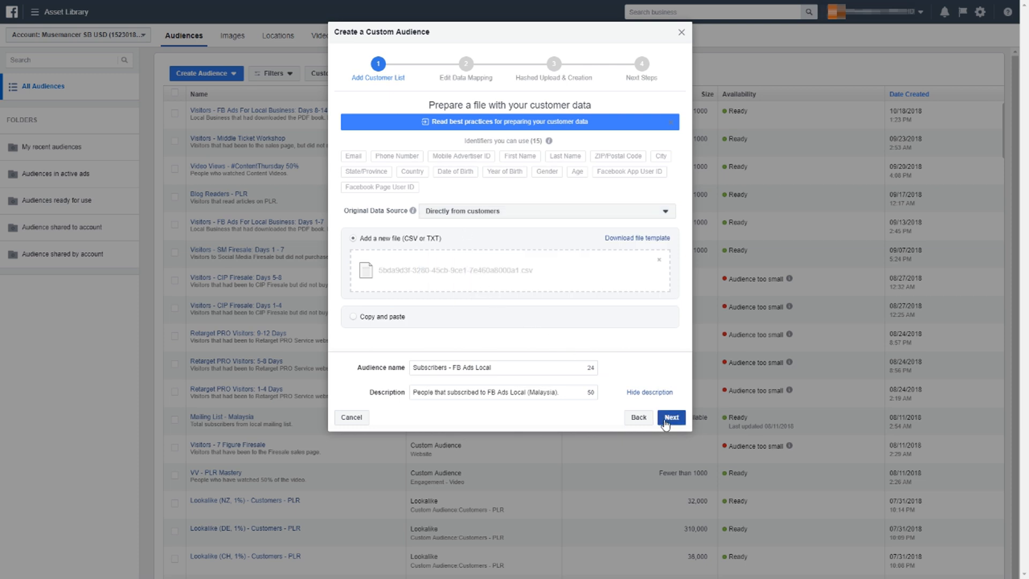
left_click(669, 422)
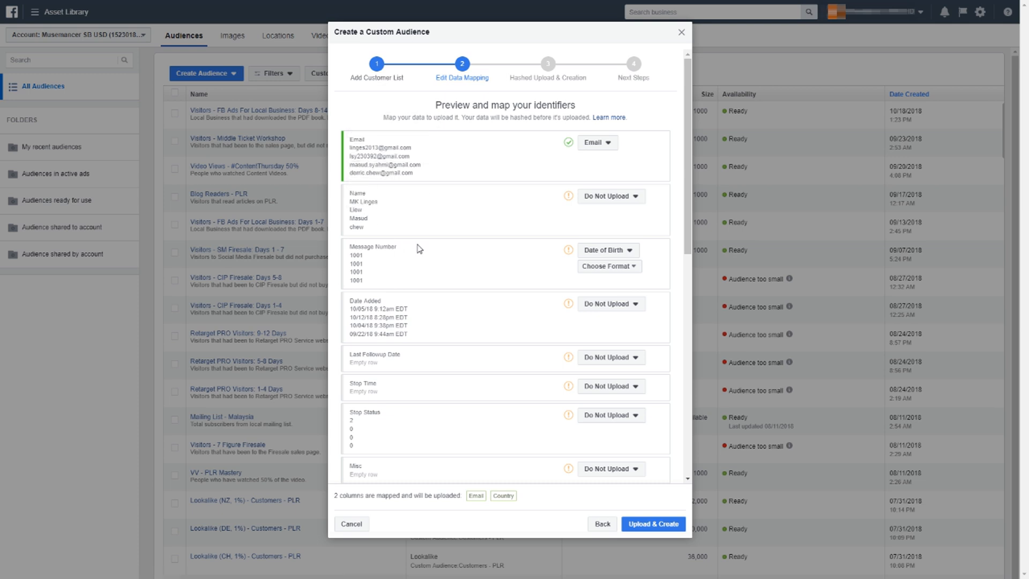
Step: Map the Name column to First Name and set the Message Number column to Do Not Upload
left_click(596, 197)
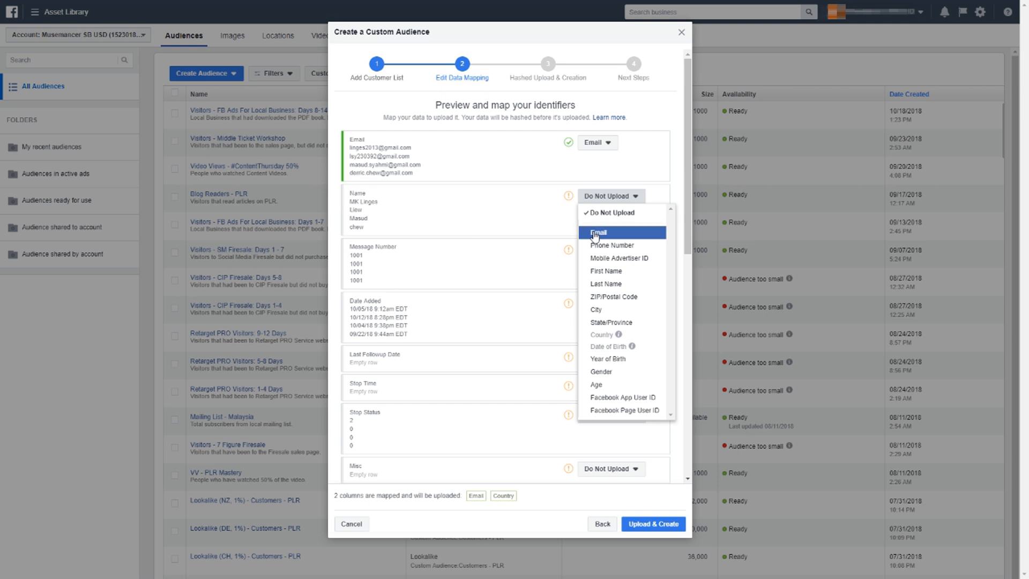
left_click(606, 270)
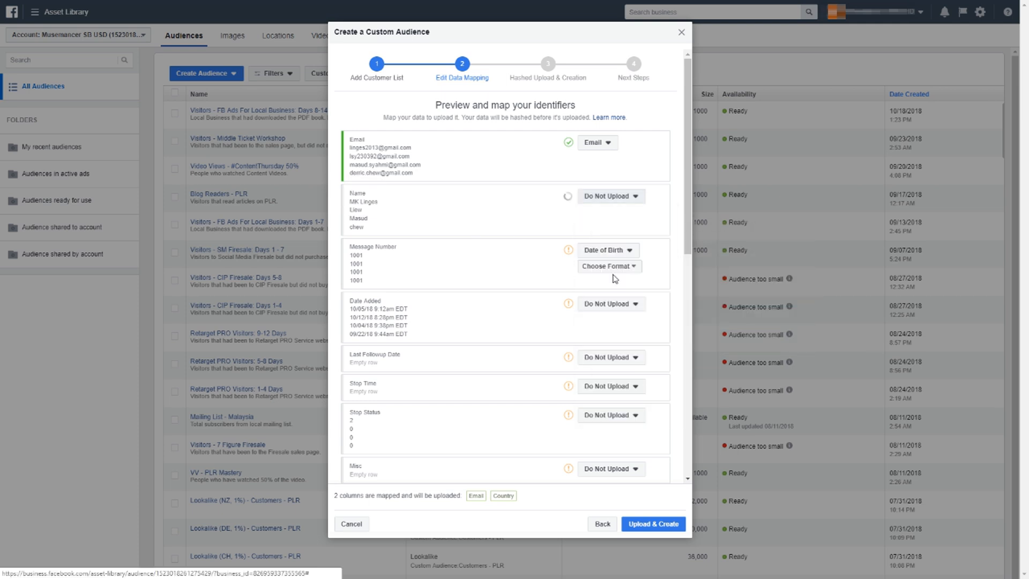
left_click(596, 252)
left_click(614, 266)
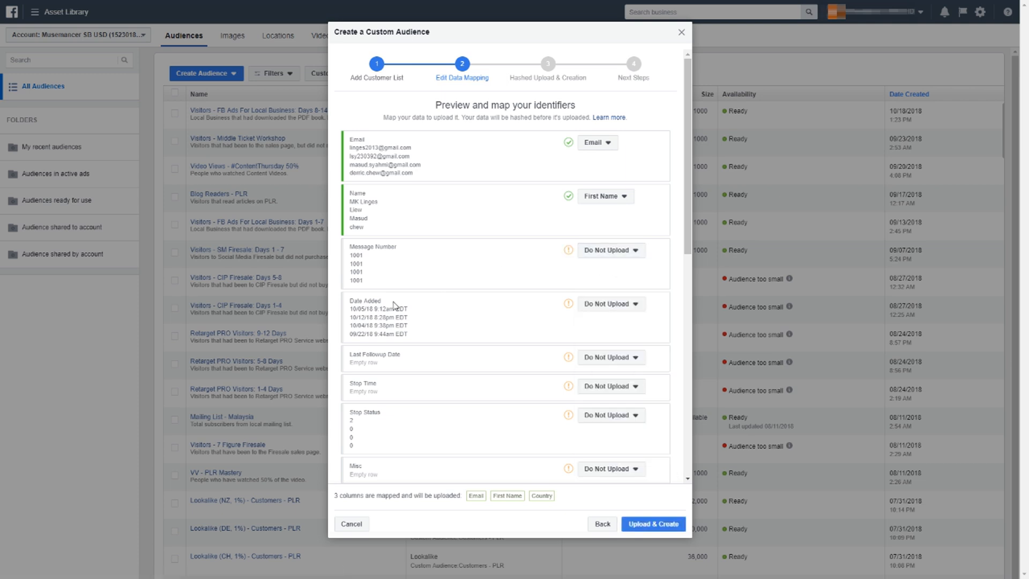
Step: Examine which identifier types are available for the Date Added, IP Address and Web Form URL columns
left_click(609, 304)
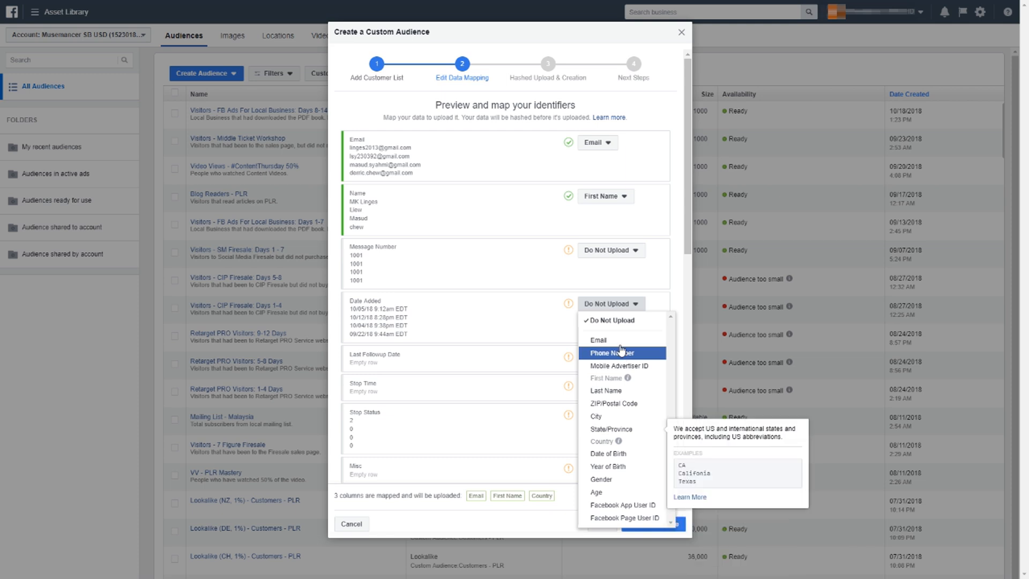
left_click(523, 332)
scroll(528, 336, "down", 1)
scroll(537, 337, "down", 4)
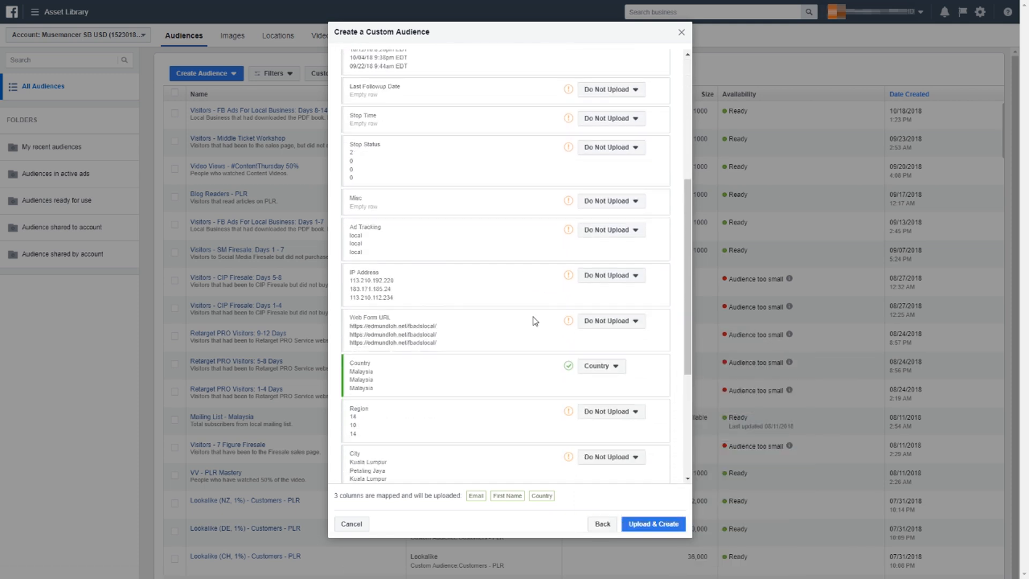
left_click(592, 276)
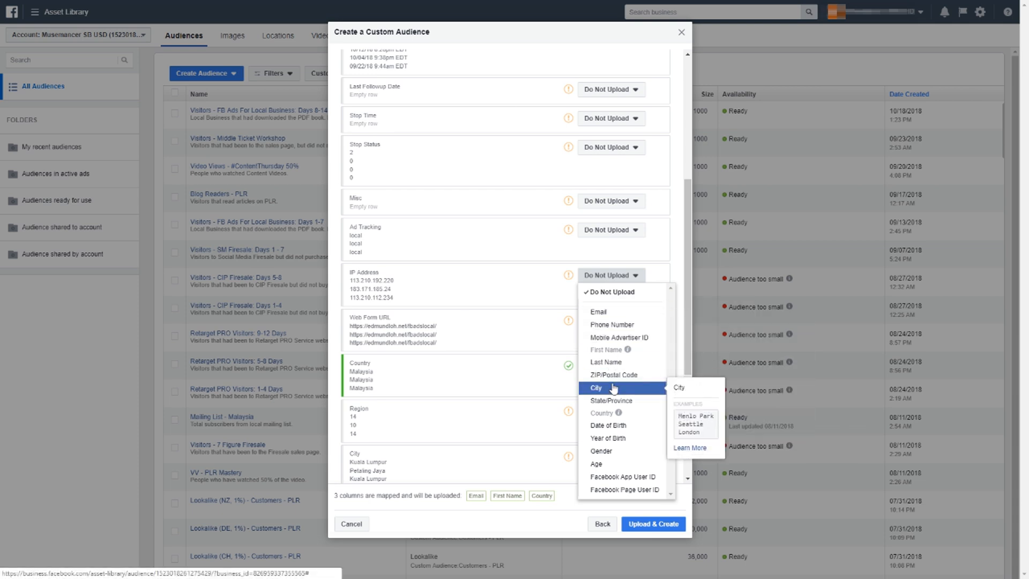
left_click(483, 280)
left_click(608, 320)
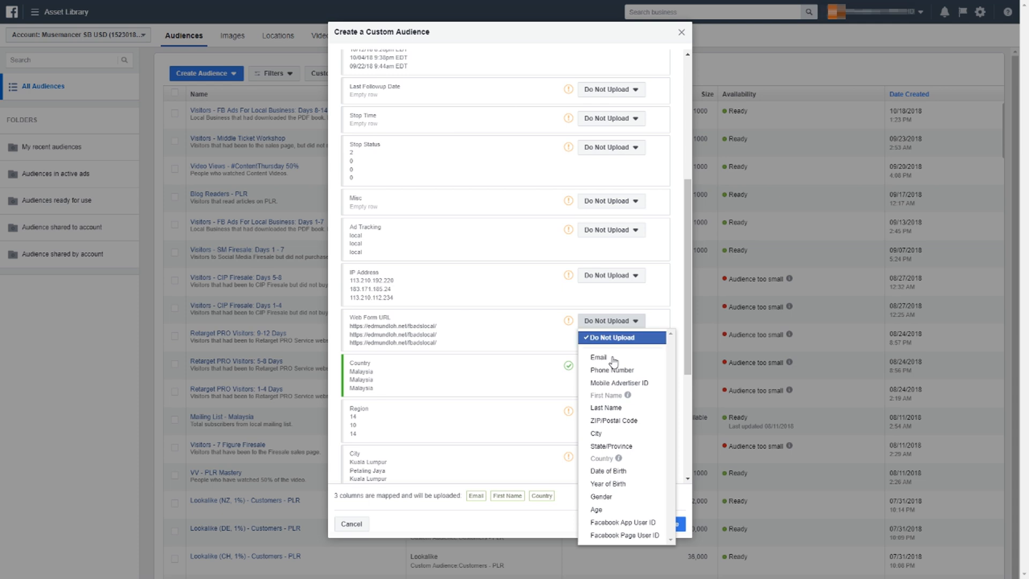
left_click(561, 379)
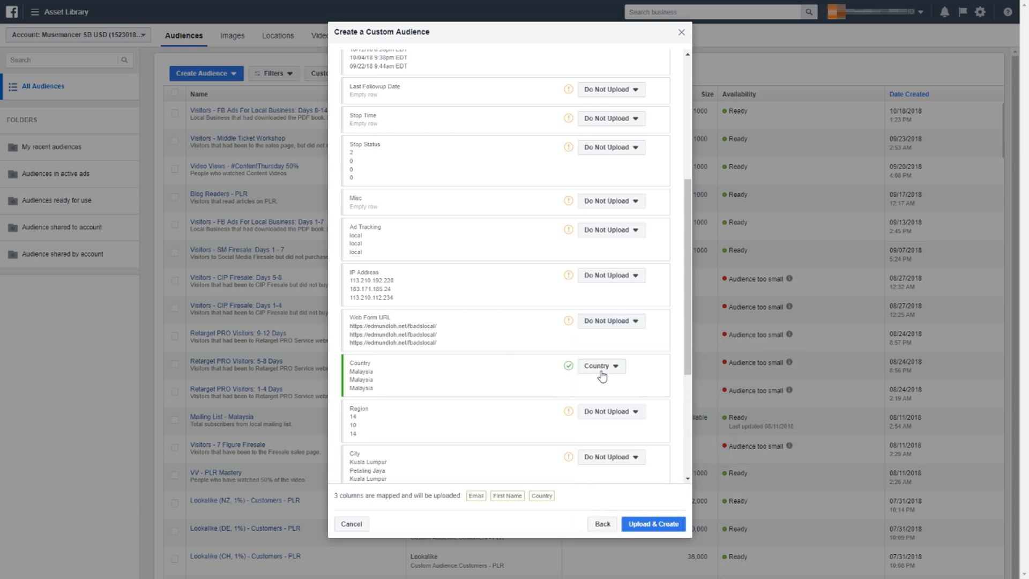
Step: Map the City column to City and the Postal Code column to ZIP/Postal Code
scroll(602, 377, "down", 2)
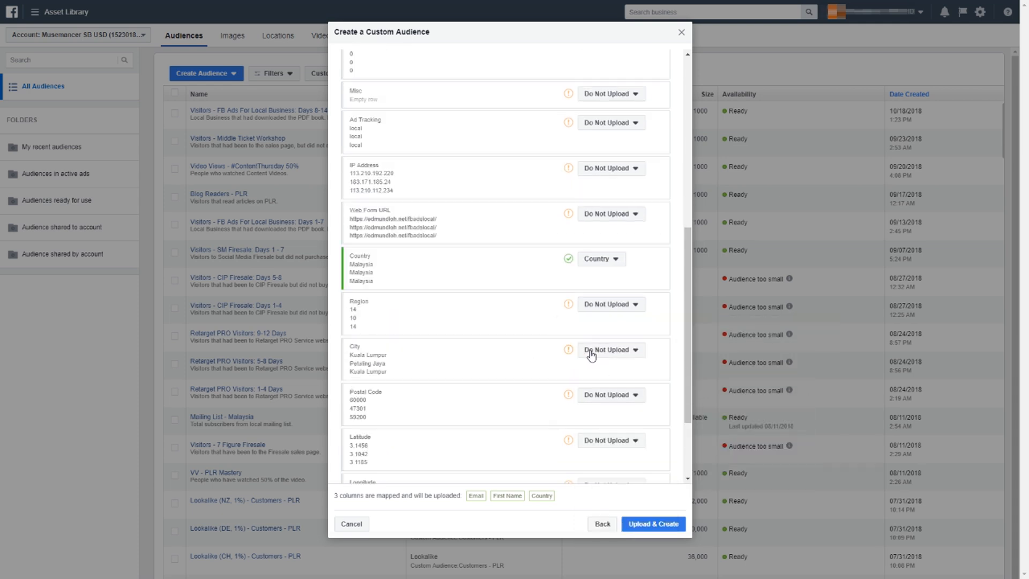
left_click(591, 355)
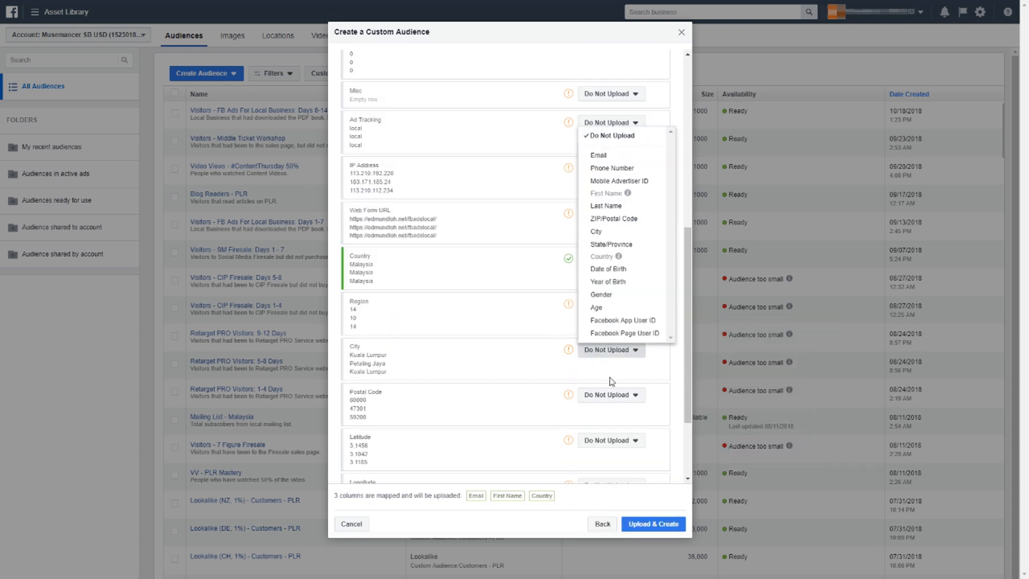
left_click(622, 234)
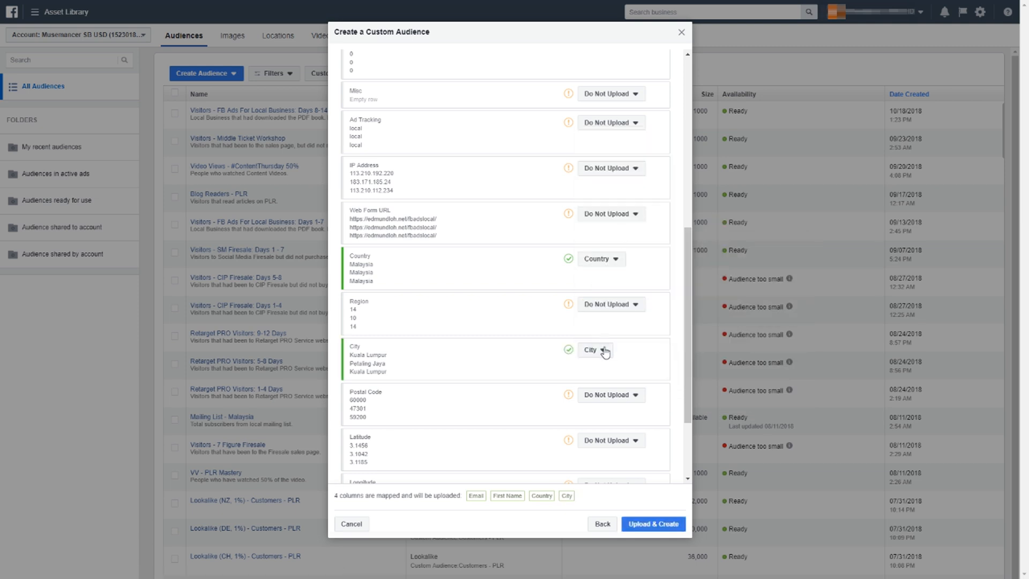
scroll(570, 335, "down", 2)
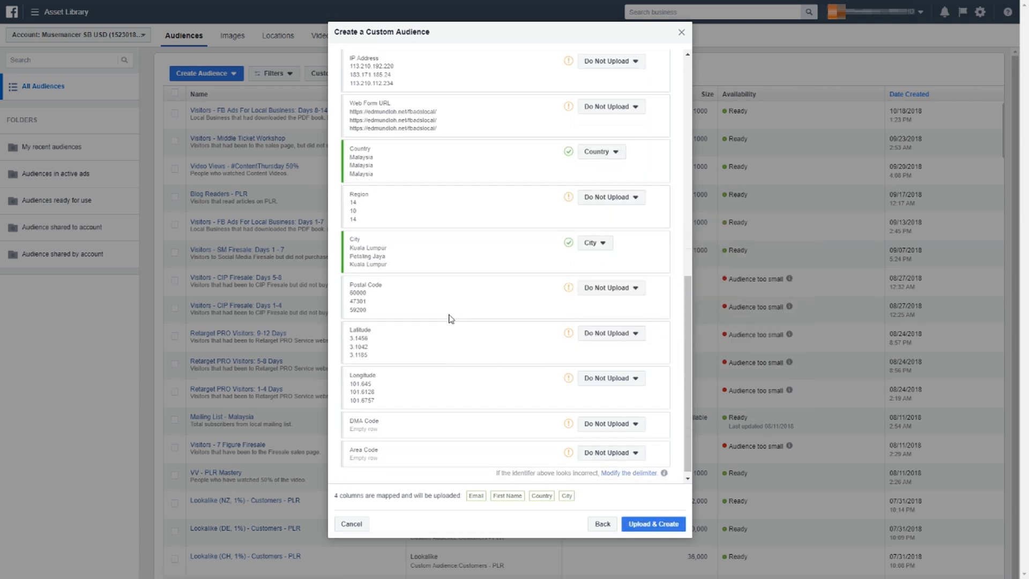
left_click(598, 291)
left_click(616, 386)
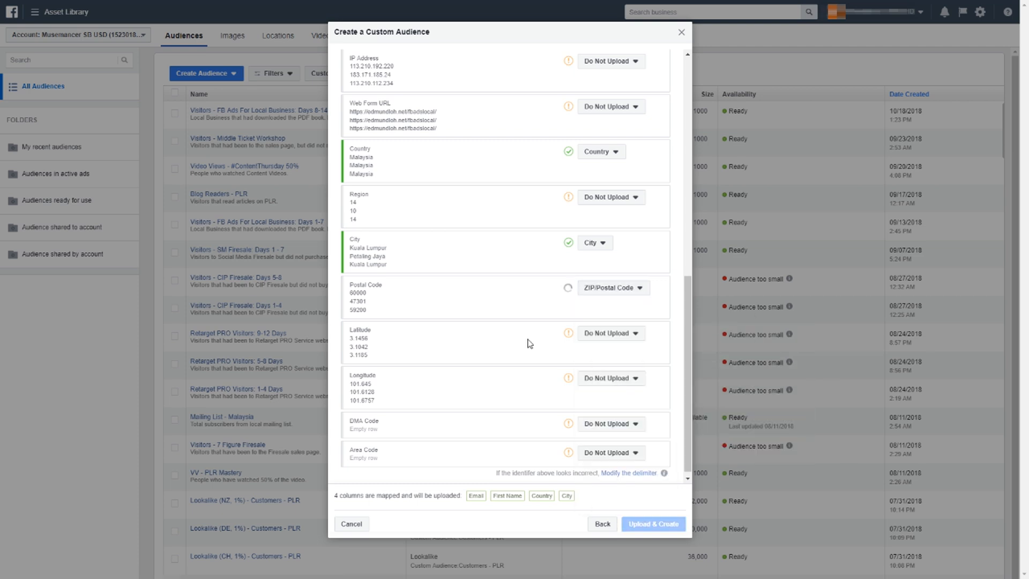
scroll(489, 347, "down", 1)
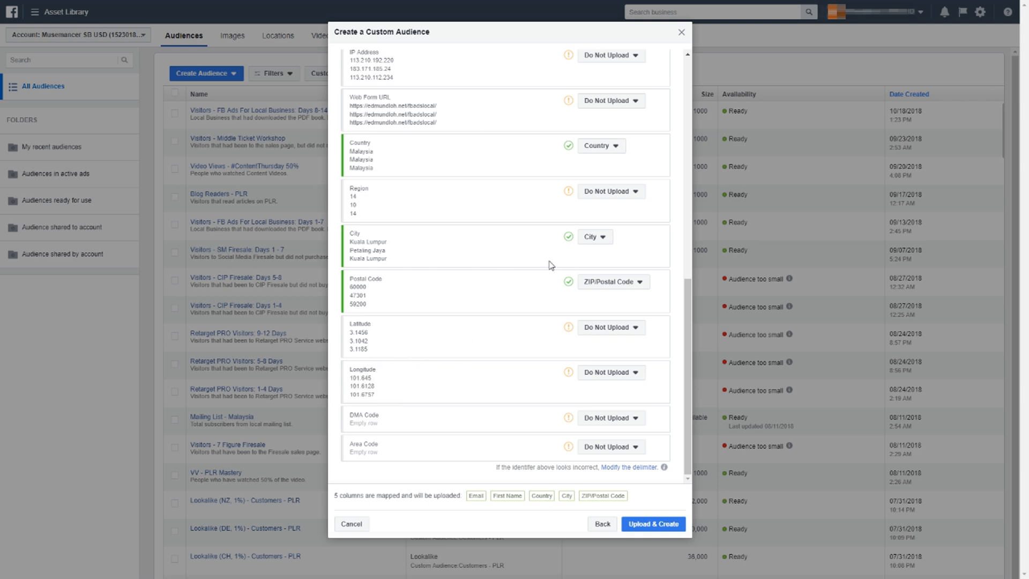
Step: Review the column mappings, then upload the customer data and create the audience
scroll(616, 301, "up", 2)
scroll(616, 300, "up", 5)
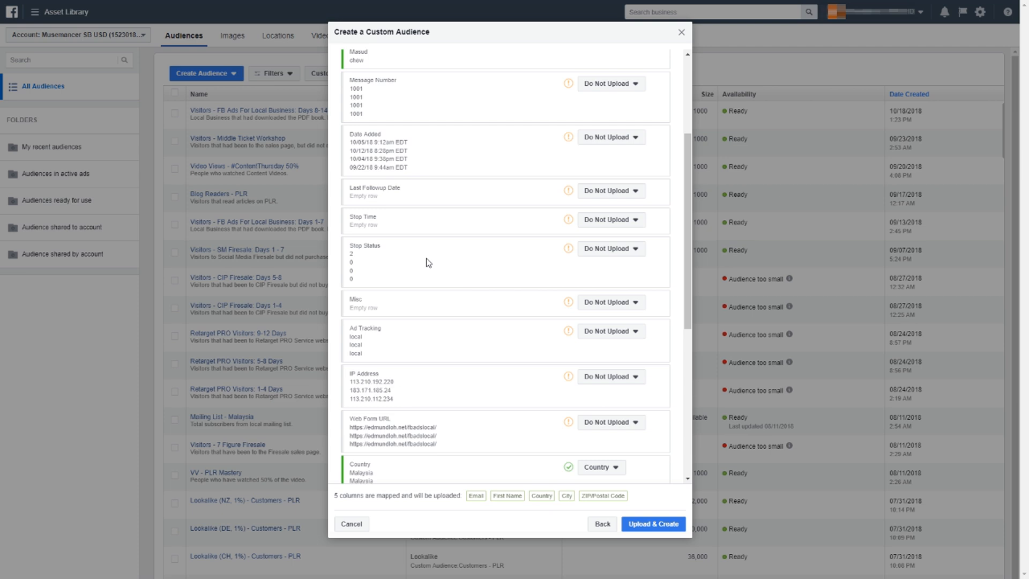
scroll(616, 317, "down", 7)
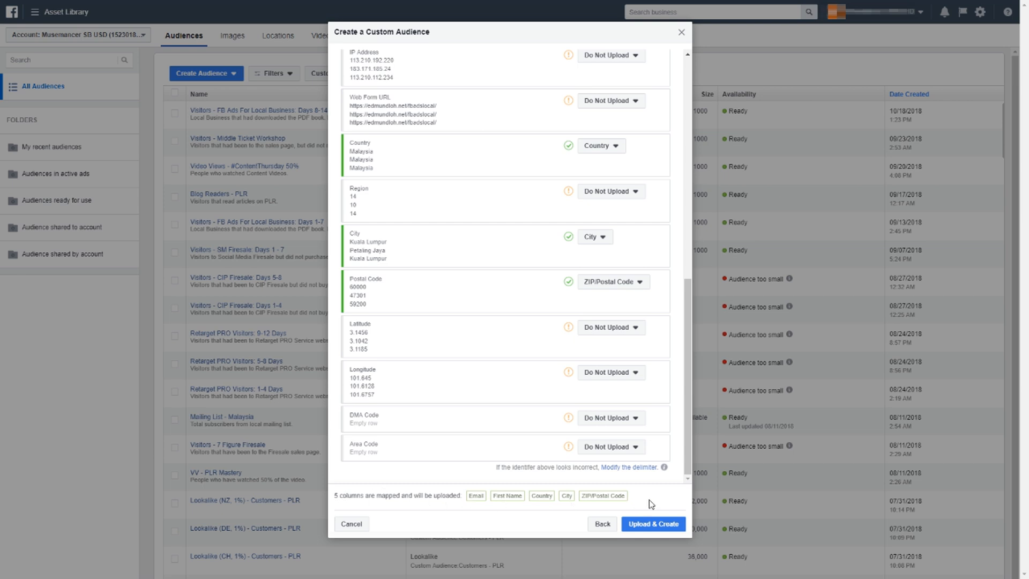
left_click(649, 525)
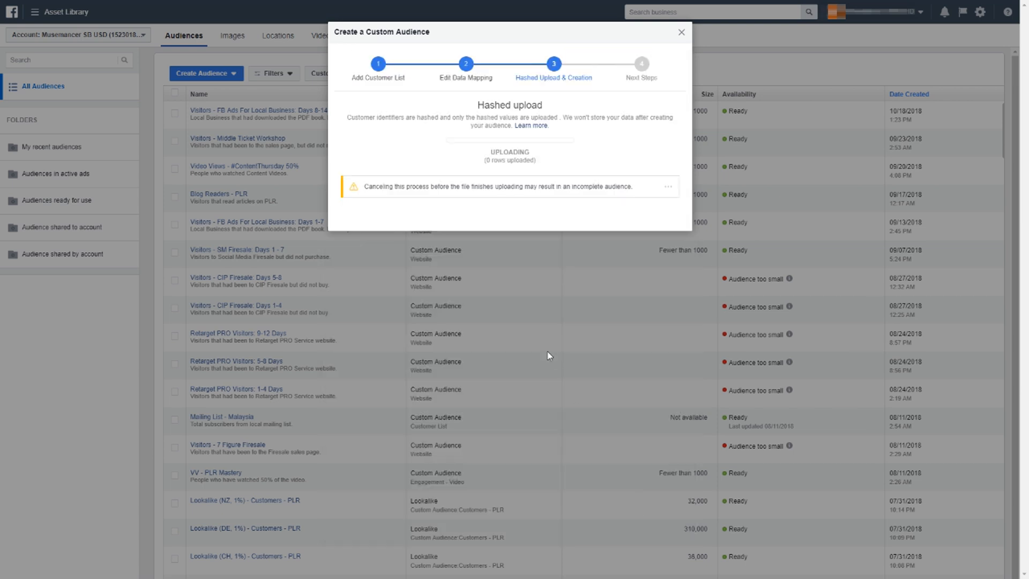